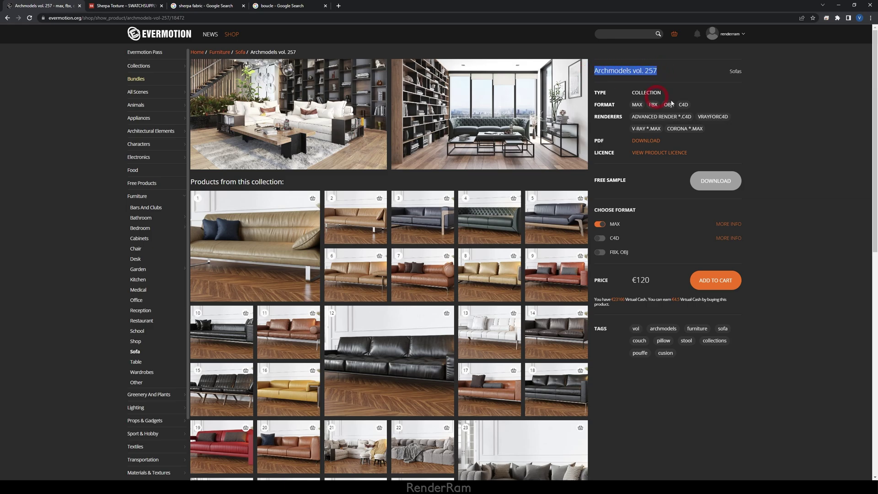
# Review the Archmodels vol. 257 collection page and open the Sherpa Texture page on SwatchSupply
pyautogui.scroll(-2, 534, 155)
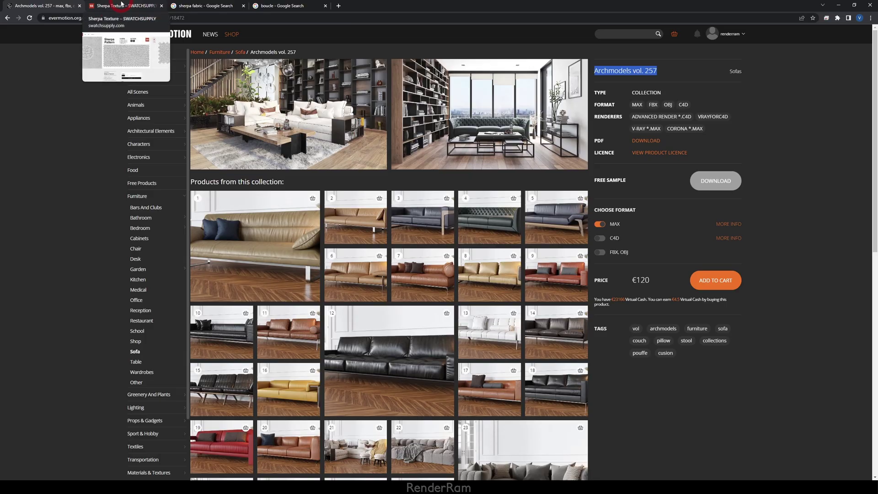
pyautogui.click(122, 5)
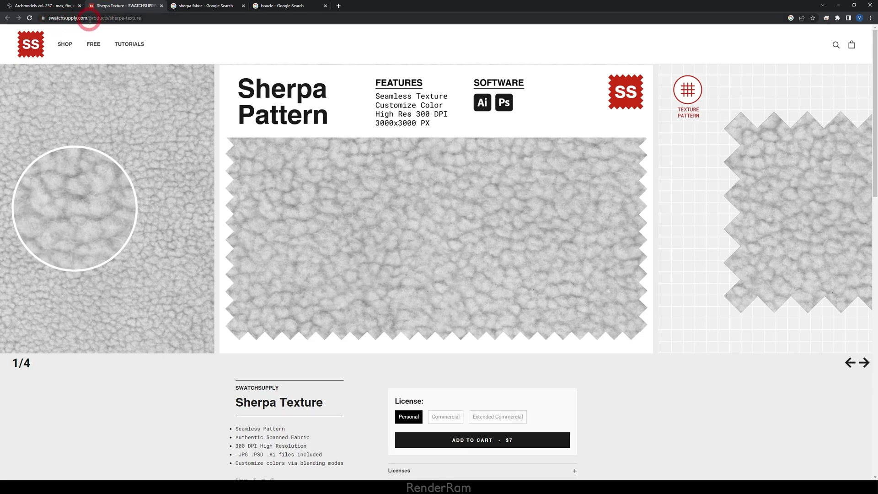
pyautogui.click(567, 247)
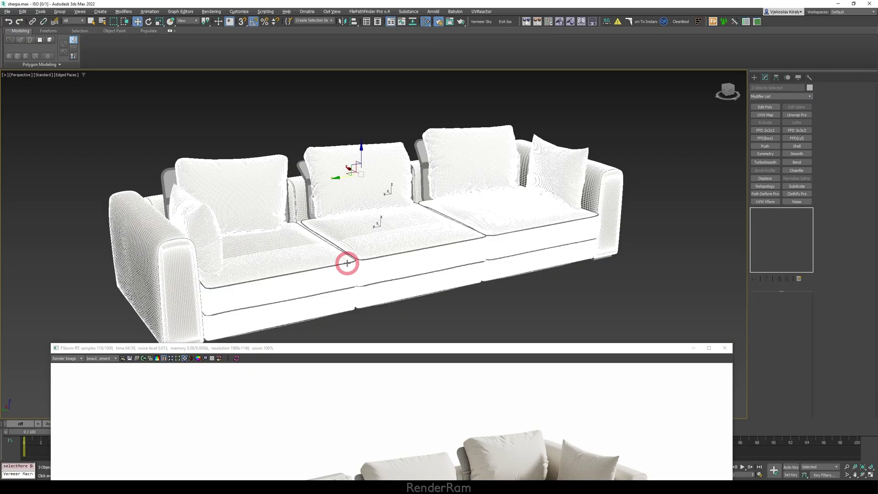
# In 3ds Max, add an FStormDisplacement modifier to the selected sofa objects and assign the sherpa FStormBitmap as its texture
pyautogui.click(801, 96)
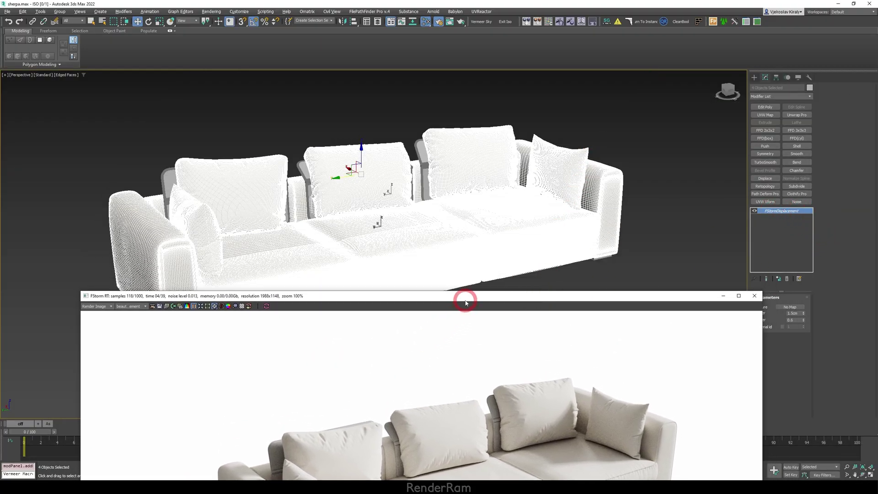
pyautogui.moveTo(465, 302); pyautogui.dragTo(460, 327)
pyautogui.press('m')
pyautogui.moveTo(288, 92); pyautogui.dragTo(204, 103)
pyautogui.moveTo(111, 192); pyautogui.dragTo(131, 181)
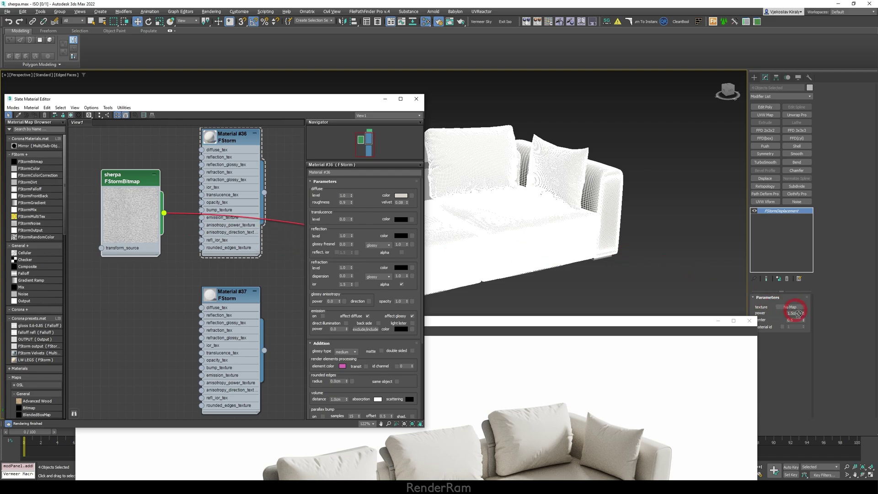
pyautogui.moveTo(794, 308); pyautogui.dragTo(794, 309)
pyautogui.click(421, 262)
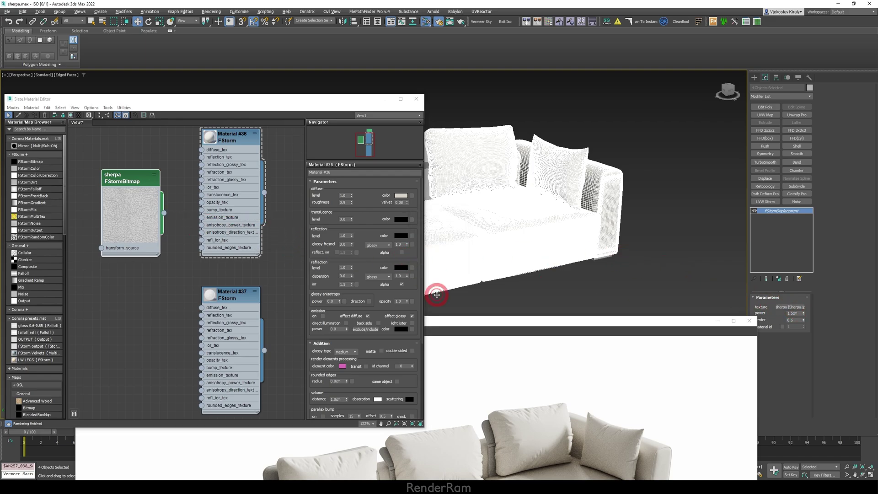
# Examine the sherpa displacement on the sofa in the FStorm render, both up close and as a whole
pyautogui.moveTo(446, 322); pyautogui.dragTo(440, 334)
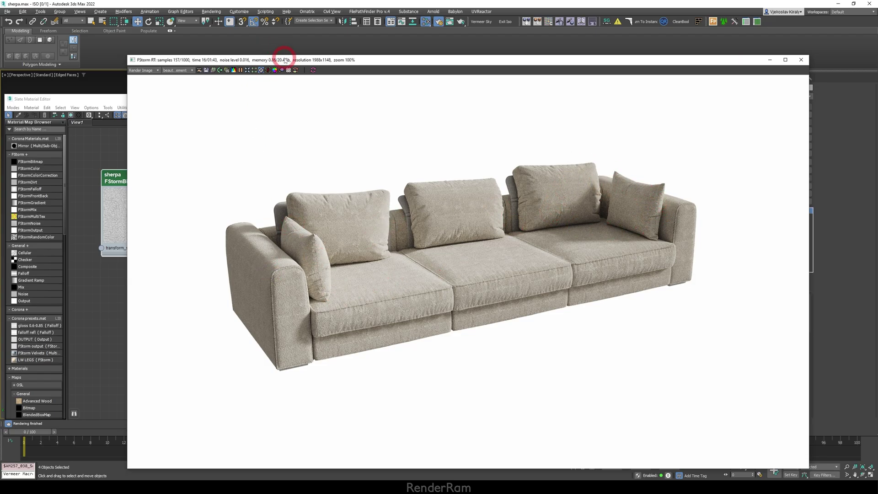
pyautogui.scroll(5, 293, 280)
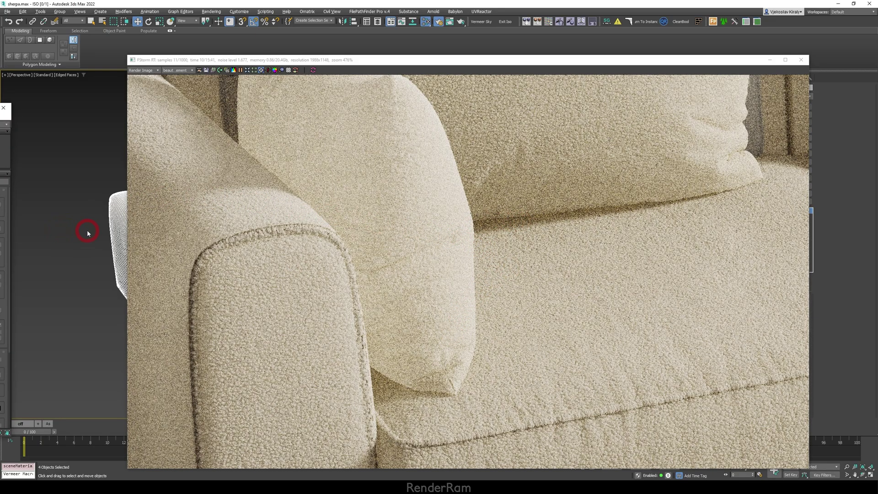
pyautogui.scroll(-4, 355, 263)
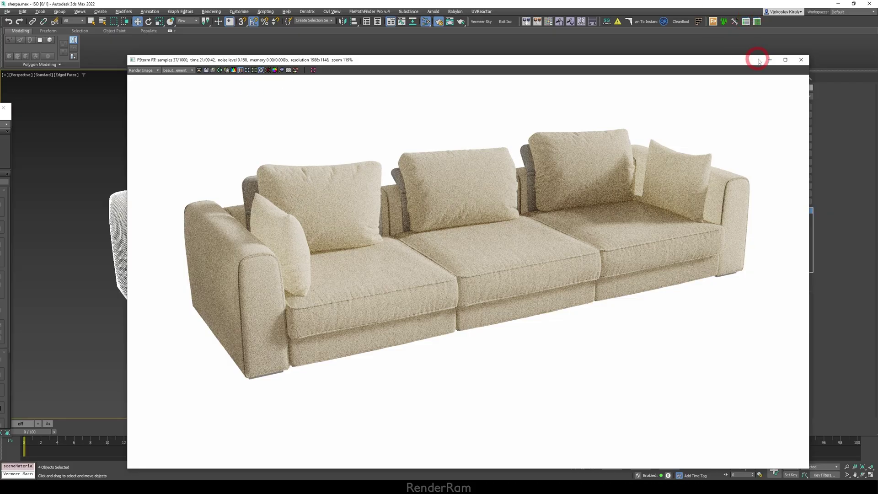
# Remove the displacement modifier from the four selected sofa objects and clone them as copies
pyautogui.click(761, 60)
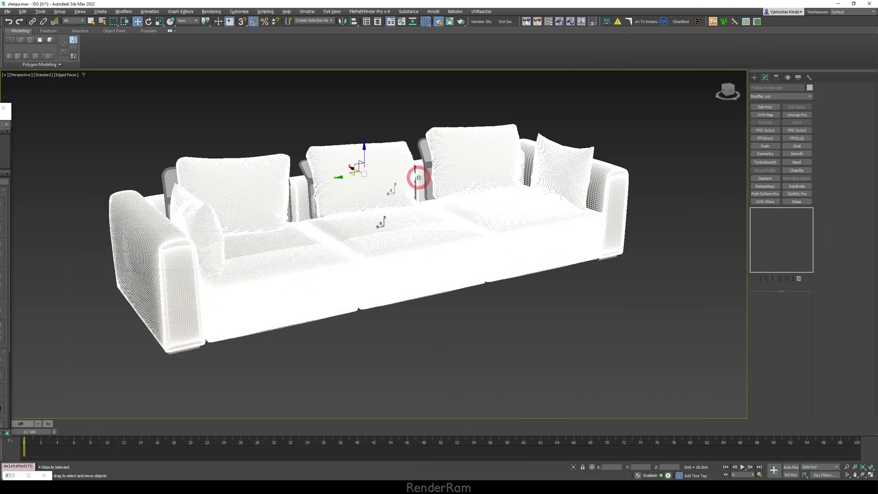
pyautogui.rightClick(328, 212)
pyautogui.click(343, 256)
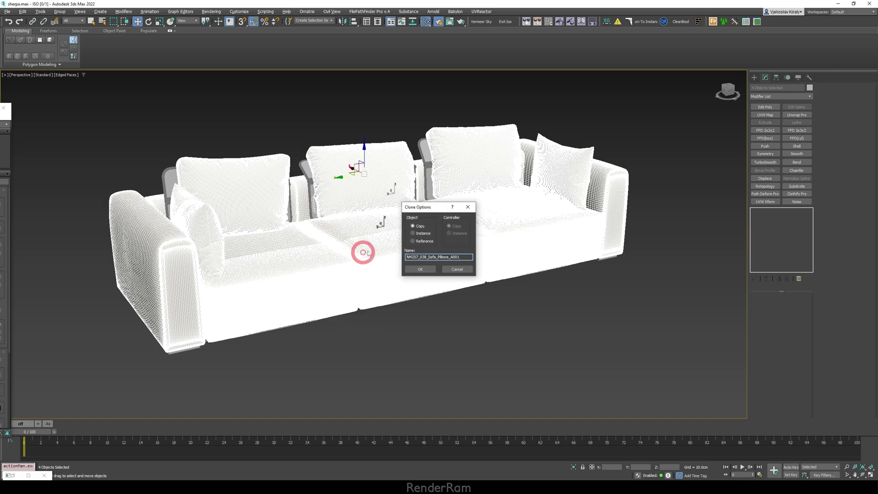
pyautogui.click(421, 270)
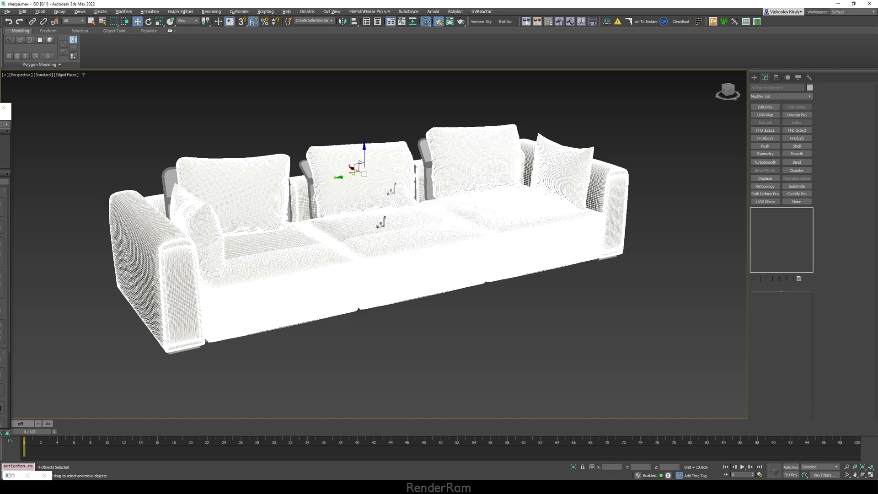
pyautogui.press('m')
pyautogui.click(180, 211)
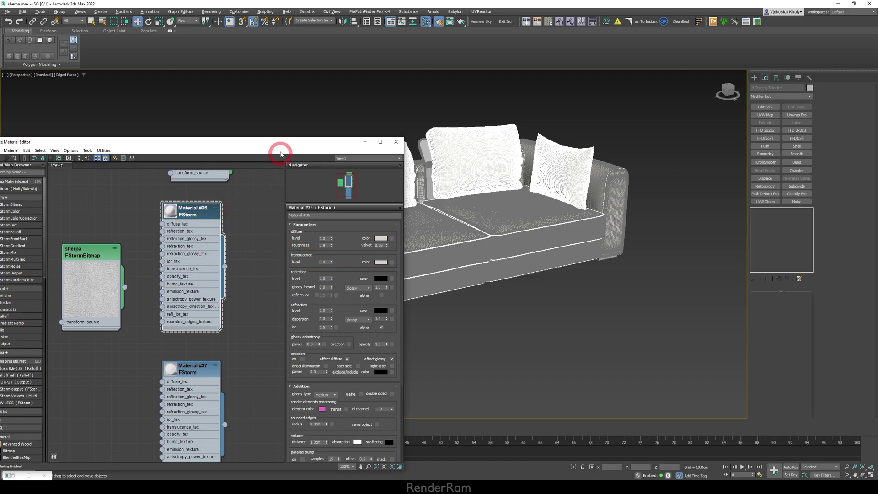
pyautogui.click(151, 173)
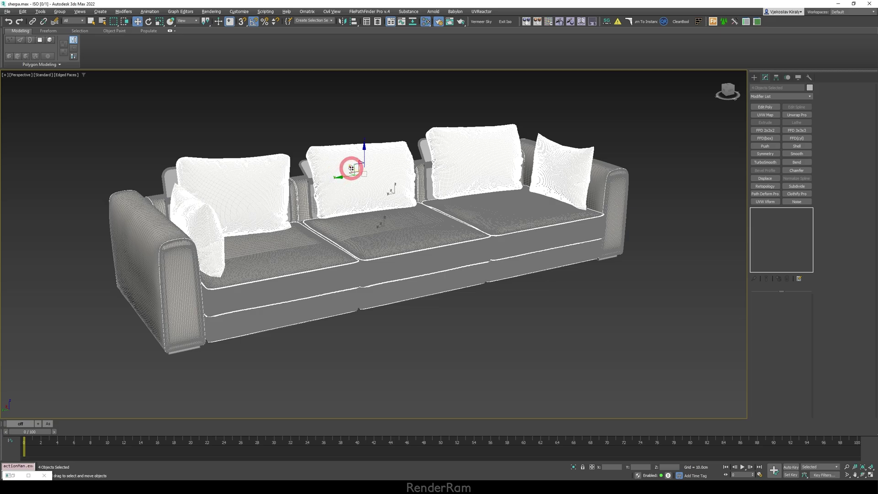
# Add a Push modifier with a push value of 0.1 cm to the selected sofa objects and inspect the armrest
pyautogui.click(747, 218)
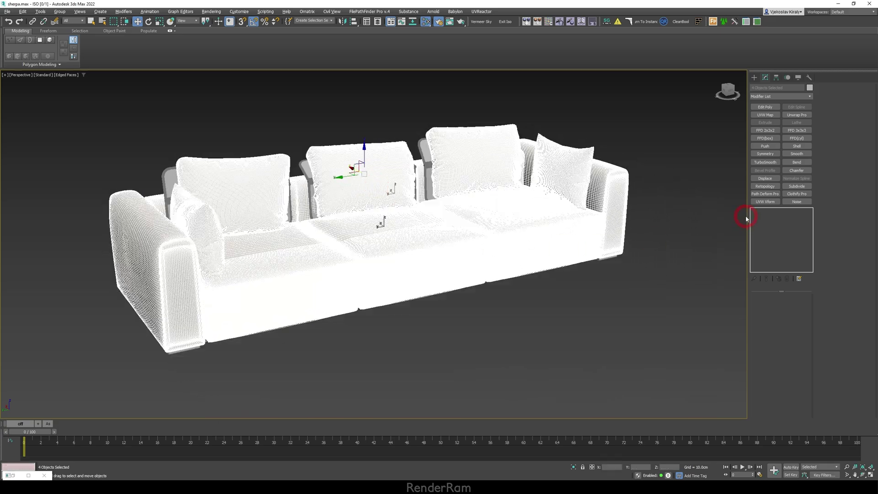
pyautogui.click(798, 97)
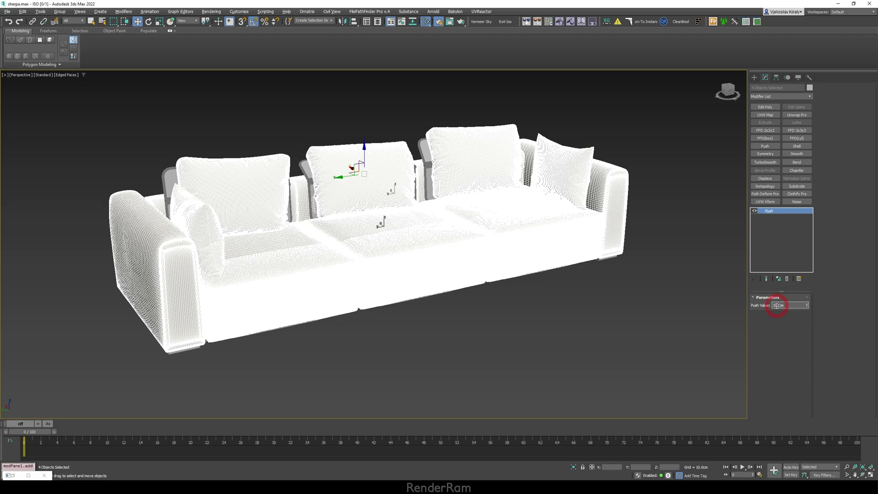
pyautogui.click(767, 308)
pyautogui.scroll(10, 600, 177)
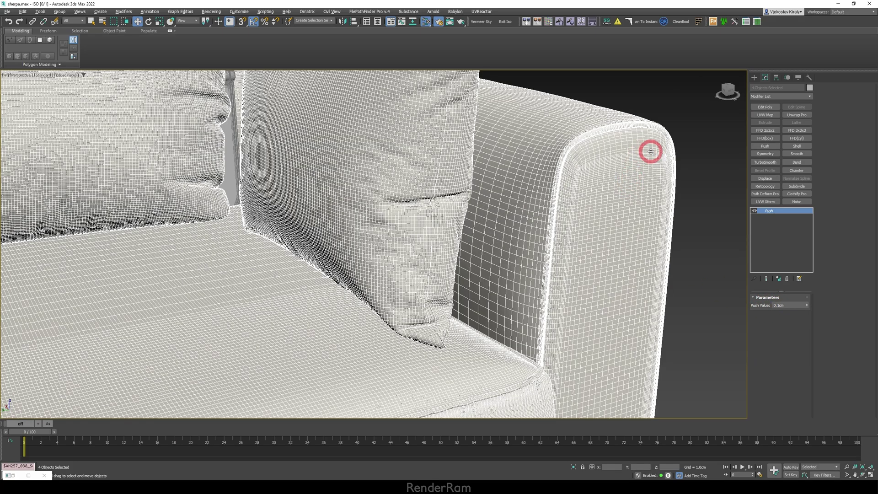
pyautogui.scroll(-10, 649, 156)
# Add an FStormDisplacement modifier above the Push modifier on the selected sofa objects
pyautogui.click(804, 98)
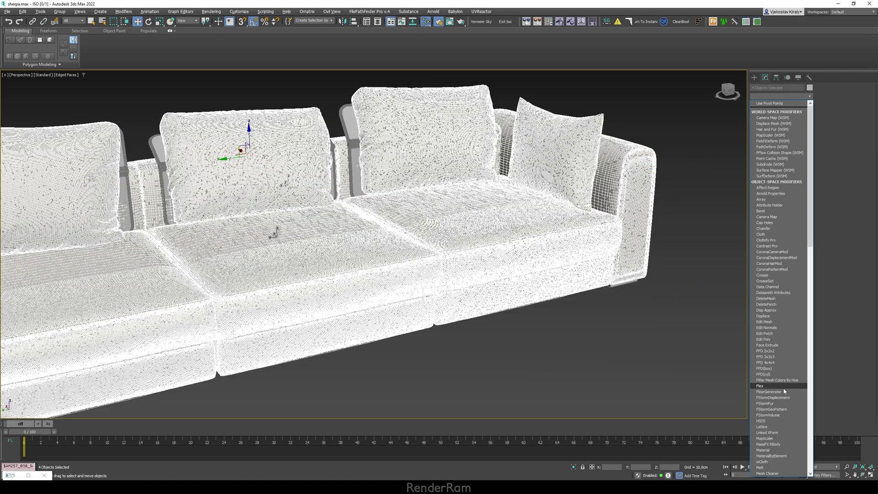
pyautogui.click(773, 398)
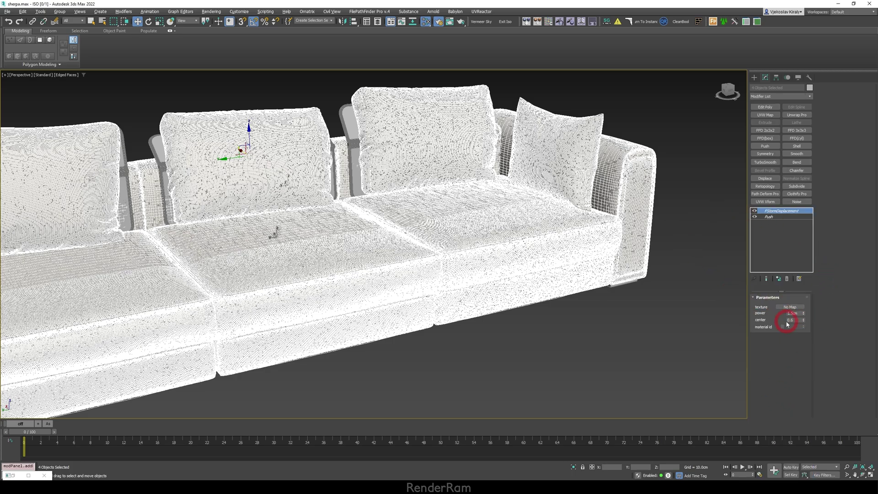
pyautogui.scroll(-2, 626, 270)
pyautogui.keyDown('alt'); pyautogui.moveTo(249, 202); pyautogui.dragTo(415, 179, button='middle'); pyautogui.keyUp('alt')
pyautogui.scroll(4, 415, 179)
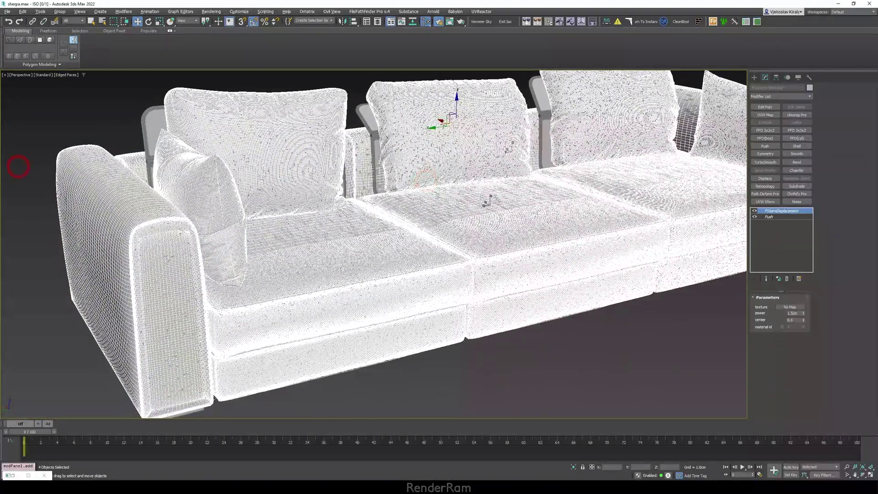
# Rearrange the Material #36 and Material #37 nodes in the Slate Material Editor and open the parameters of Material #37
pyautogui.moveTo(206, 124); pyautogui.dragTo(206, 95)
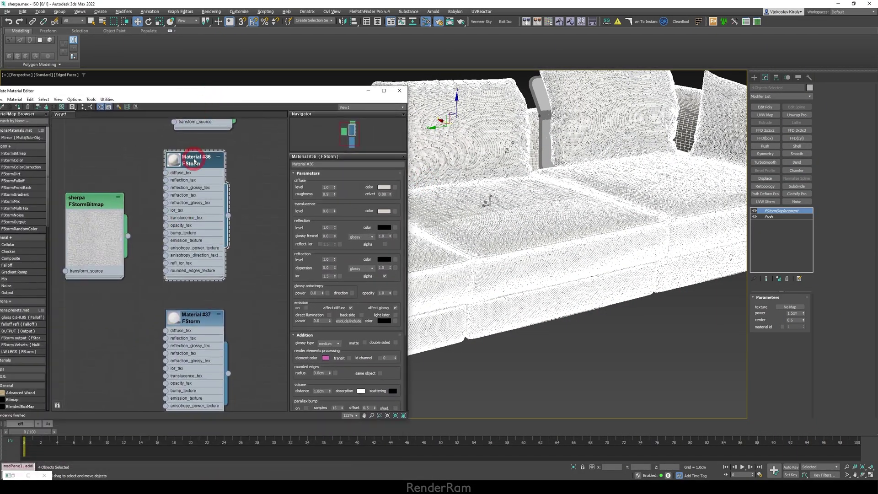
pyautogui.click(202, 160)
pyautogui.moveTo(204, 161); pyautogui.dragTo(201, 163)
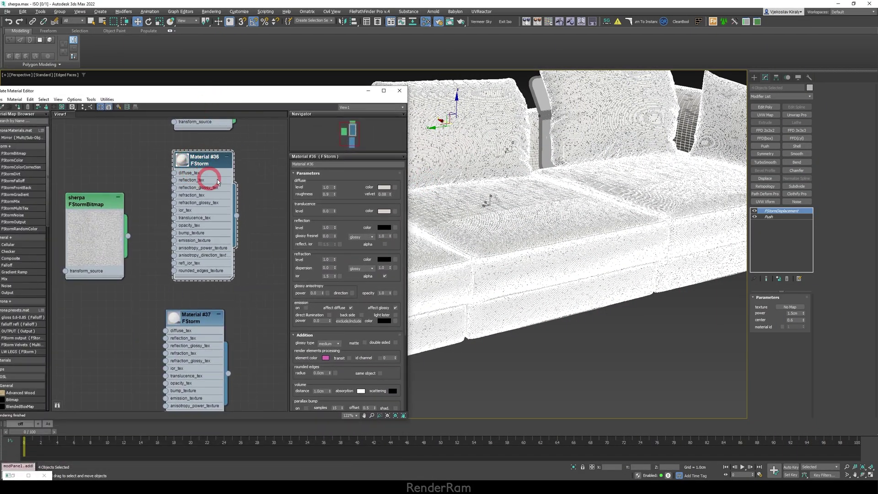
pyautogui.moveTo(218, 308); pyautogui.dragTo(227, 229, button='middle')
pyautogui.moveTo(202, 241); pyautogui.dragTo(207, 218)
pyautogui.moveTo(207, 218); pyautogui.dragTo(192, 279, button='middle')
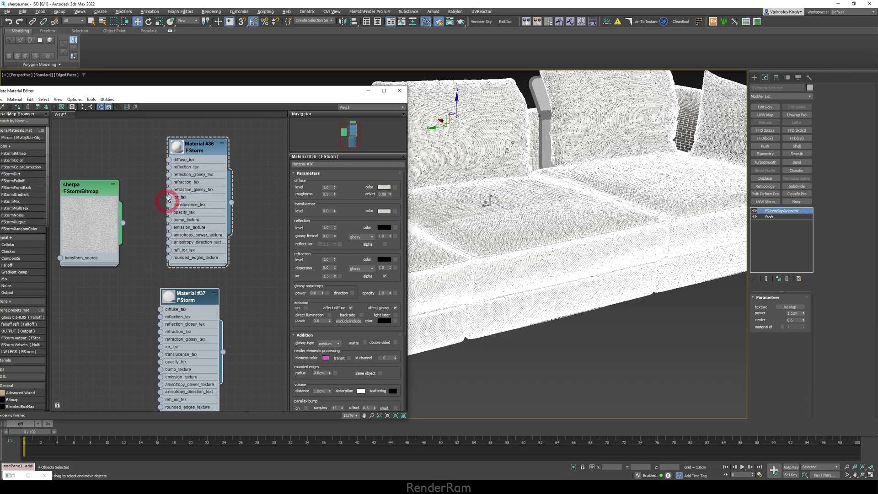
pyautogui.moveTo(198, 254); pyautogui.dragTo(200, 196, button='middle')
pyautogui.click(184, 242)
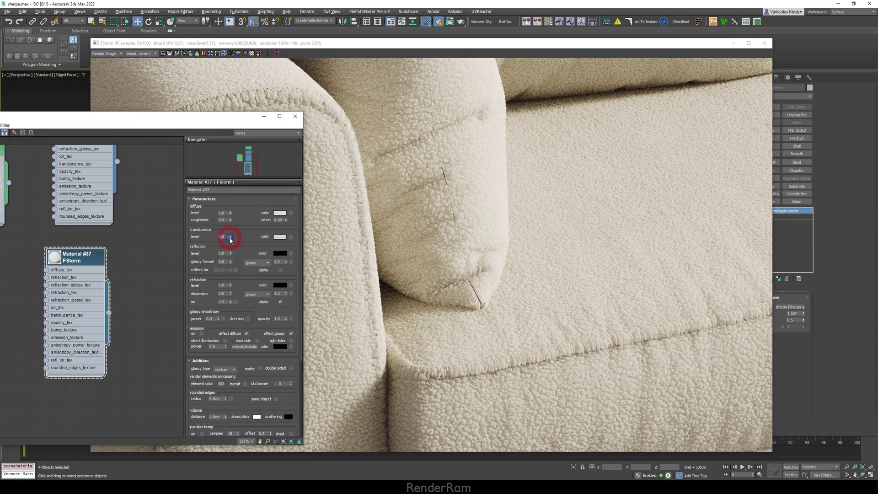
pyautogui.moveTo(214, 118); pyautogui.dragTo(65, 140)
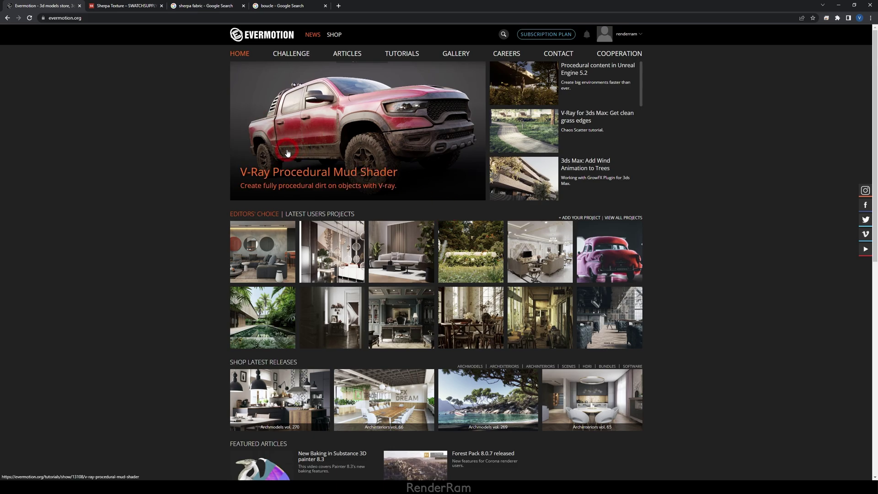
# Switch to the browser, look through the Evermotion home page and open The Pinky project to view its images
pyautogui.scroll(-4, 299, 368)
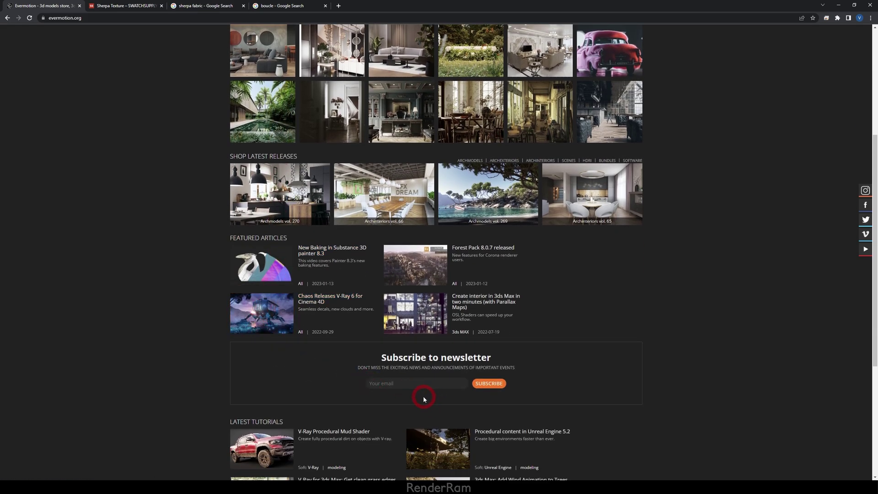
pyautogui.scroll(-3, 423, 396)
pyautogui.scroll(8, 455, 366)
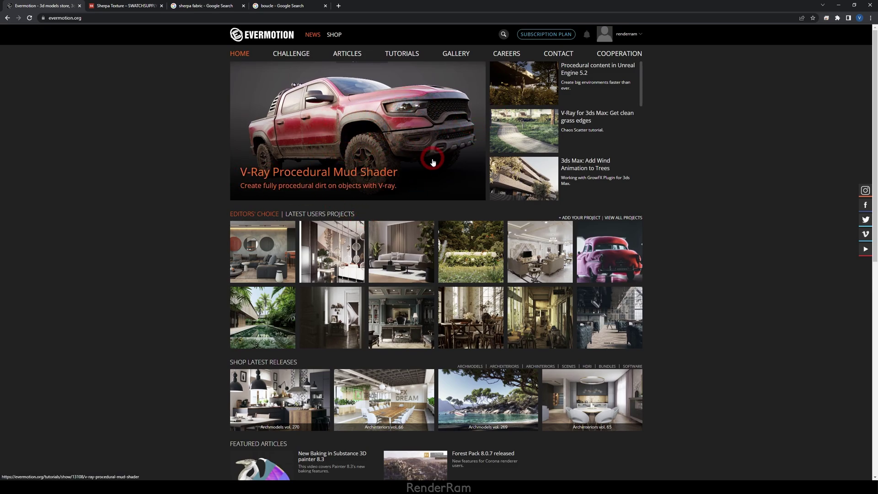
pyautogui.scroll(-2, 426, 170)
pyautogui.click(601, 209)
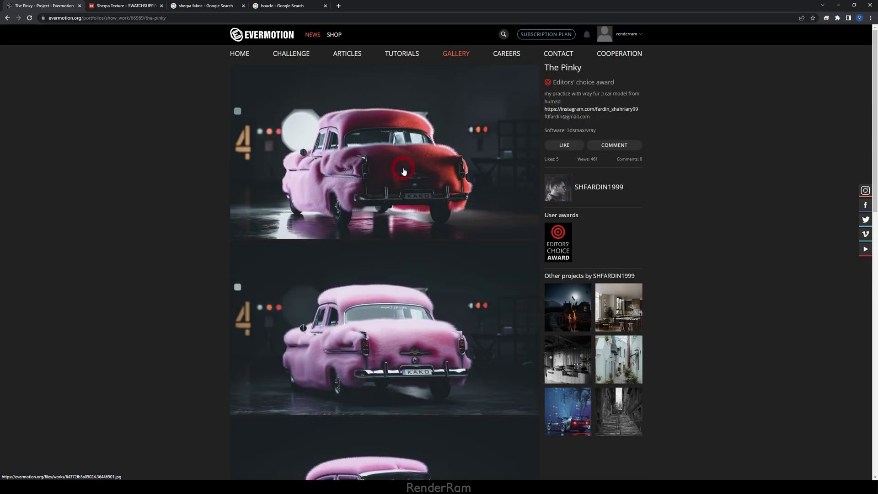
pyautogui.scroll(-4, 315, 234)
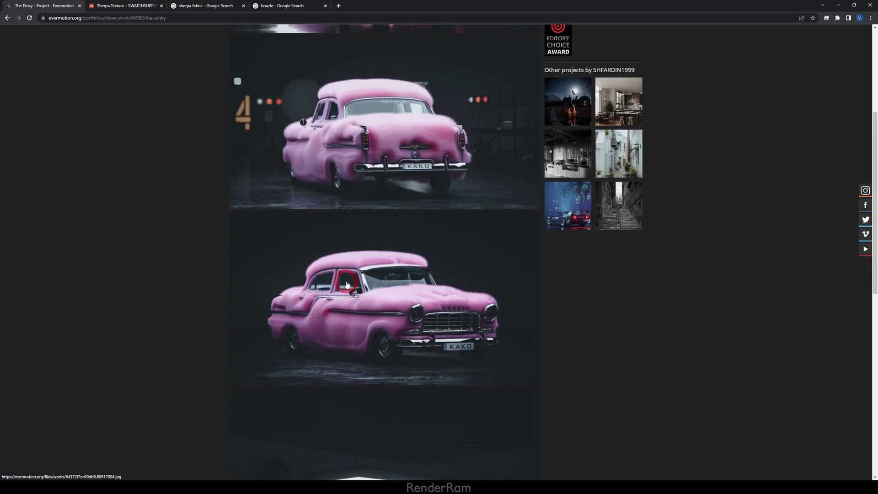